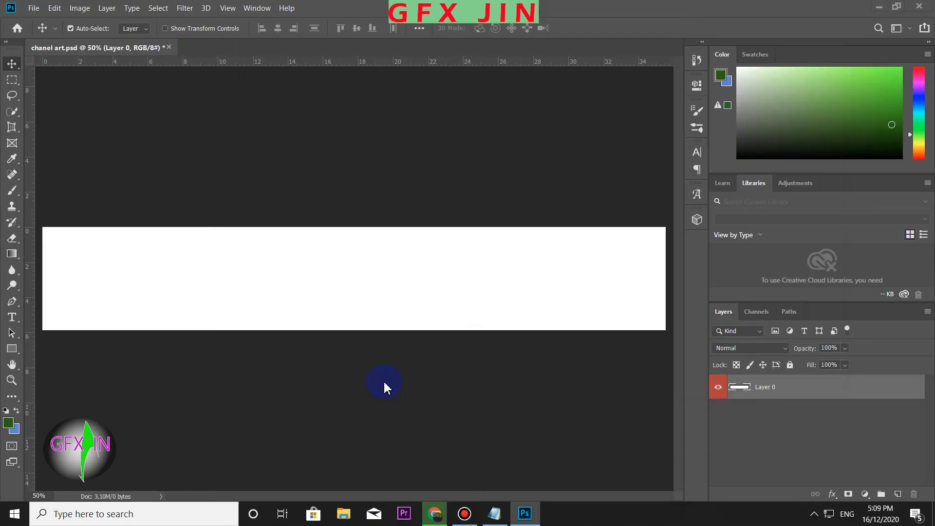
Place the desktop picture images (1) with the neon ring into the blank banner document.
{"action": "key", "text": "super+e"}
{"action": "left_click", "coordinate": [242, 178]}
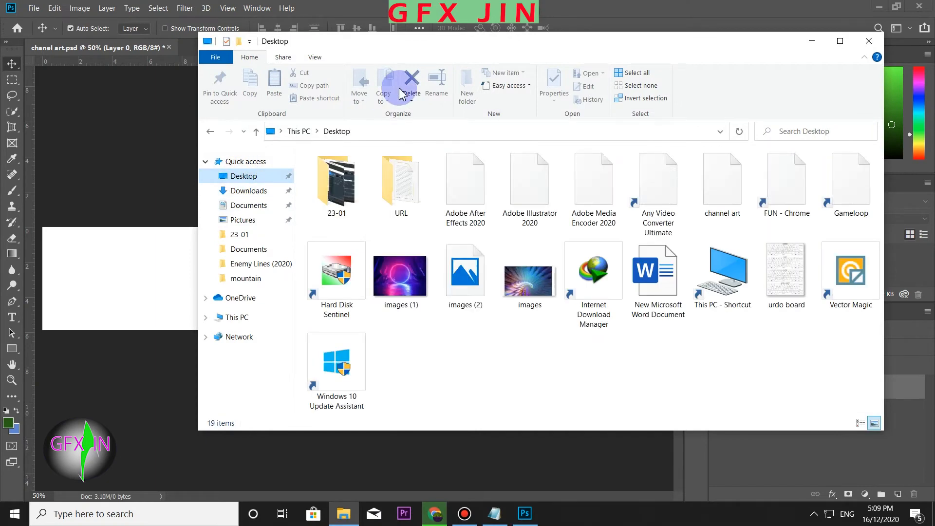
{"action": "left_click_drag", "start_coordinate": [407, 34], "coordinate": [449, 68]}
{"action": "left_click_drag", "start_coordinate": [429, 311], "coordinate": [150, 324]}
{"action": "left_click_drag", "start_coordinate": [517, 364], "coordinate": [517, 364]}
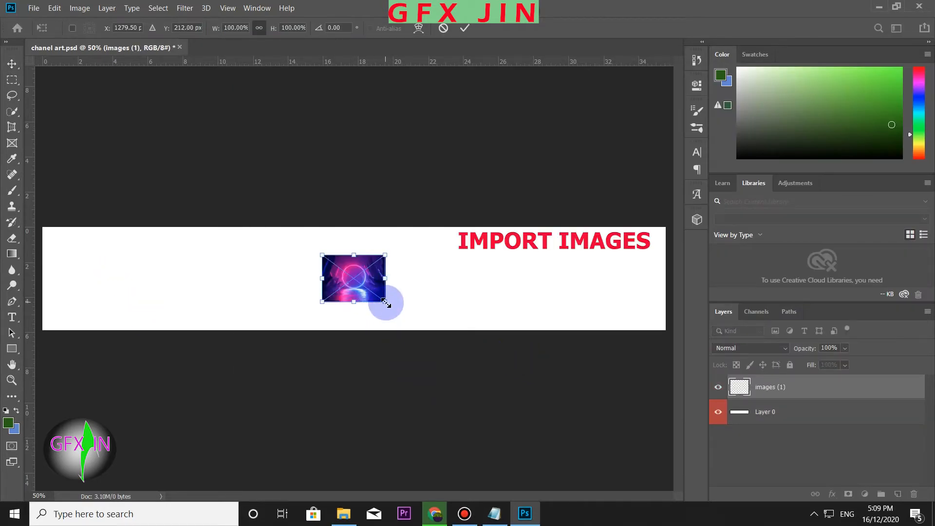
Stretch the placed neon ring picture without keeping proportions until it covers the whole banner.
{"action": "left_click_drag", "start_coordinate": [396, 305], "coordinate": [665, 337]}
{"action": "left_click_drag", "start_coordinate": [322, 253], "coordinate": [30, 227]}
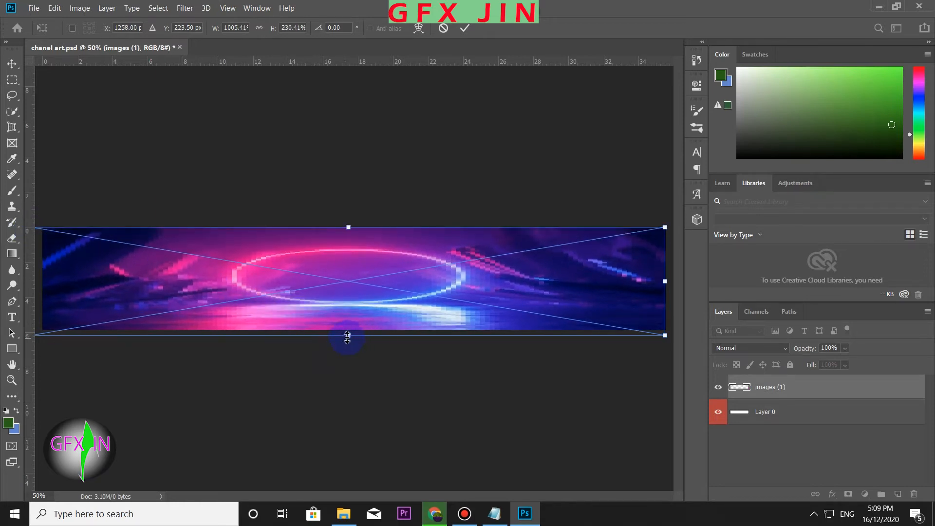
{"action": "left_click", "coordinate": [465, 29]}
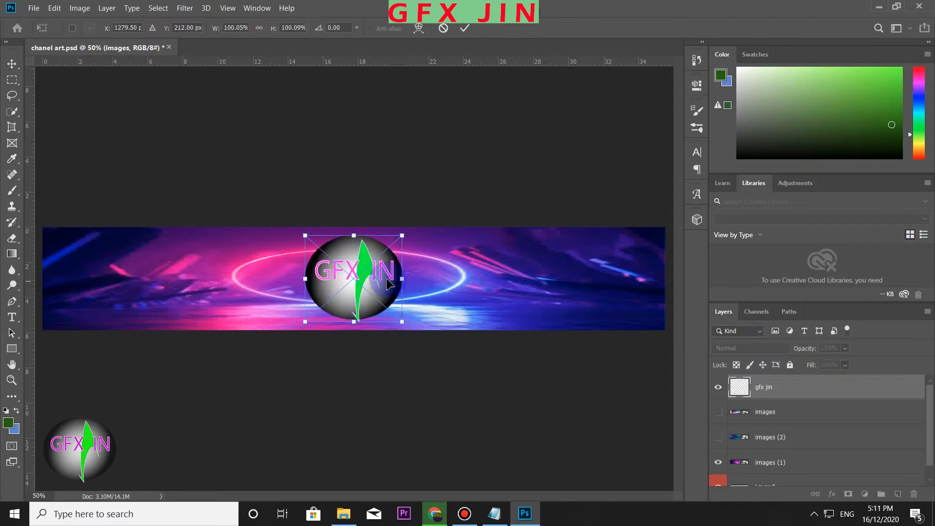
Scale down the round GFX JIN logo and move it to the banner's lower-right corner.
{"action": "left_click_drag", "start_coordinate": [402, 321], "coordinate": [373, 303]}
{"action": "left_click_drag", "start_coordinate": [331, 277], "coordinate": [622, 309]}
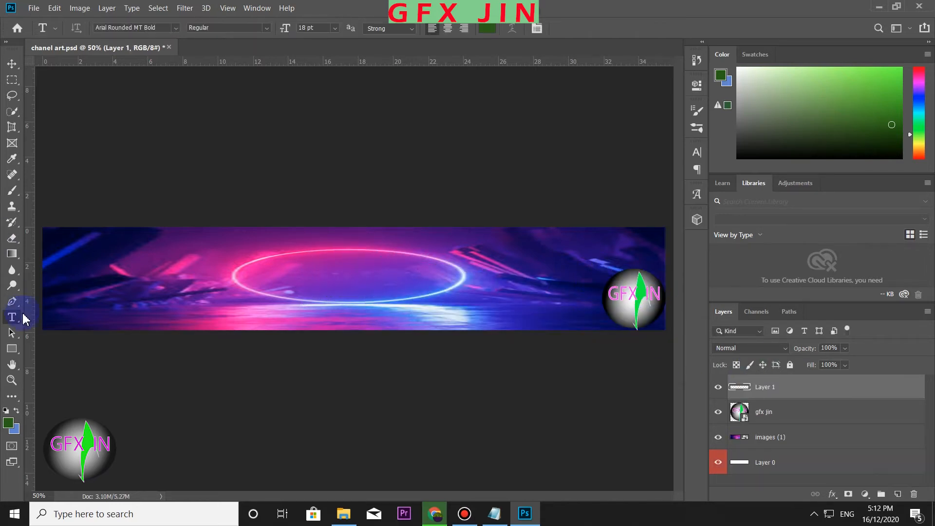
Add the text "GFX JIN" at 72 pt near the upper-left part of the neon ring.
{"action": "left_click", "coordinate": [335, 28]}
{"action": "left_click", "coordinate": [314, 192]}
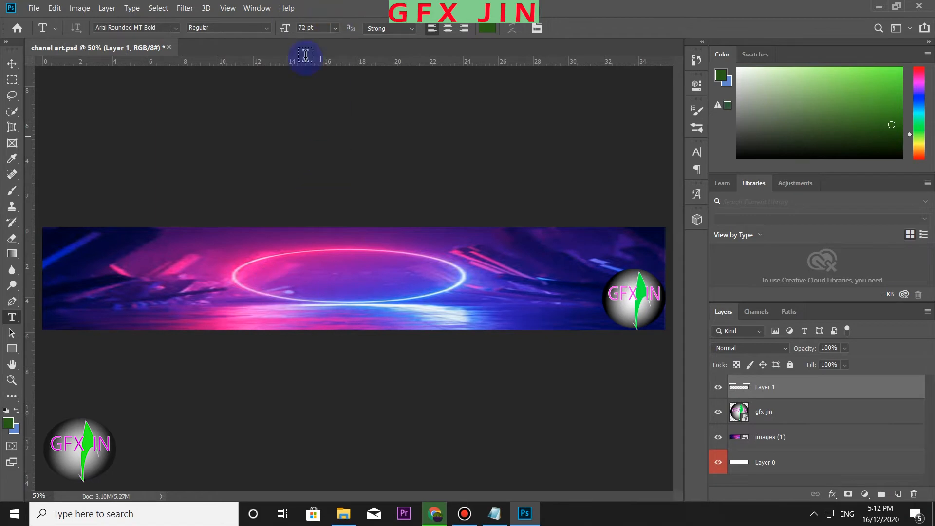
{"action": "left_click", "coordinate": [248, 261]}
{"action": "type", "text": "GFX JI"}
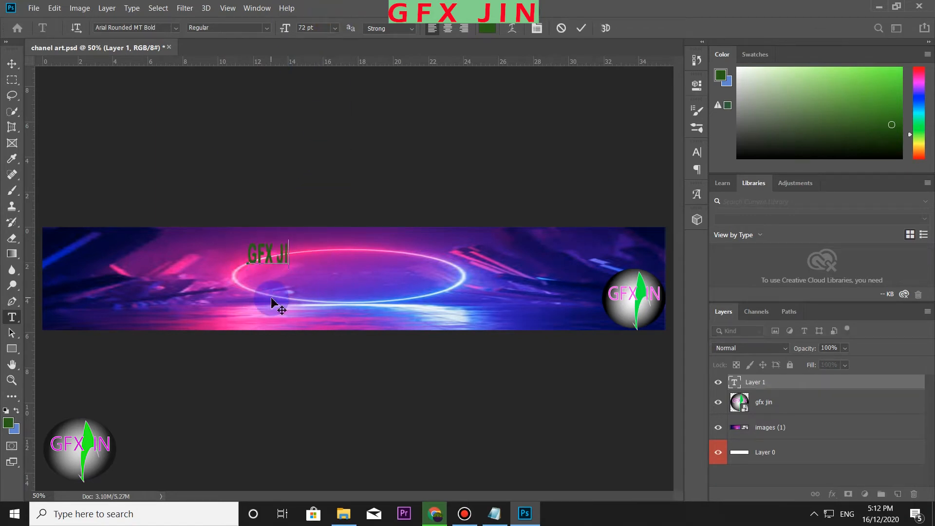
{"action": "type", "text": "N"}
Format the GFX JIN text in Bauhaus 93 at 160 pt, with 640 tracking and 70% horizontal scale.
{"action": "left_click_drag", "start_coordinate": [298, 261], "coordinate": [247, 258]}
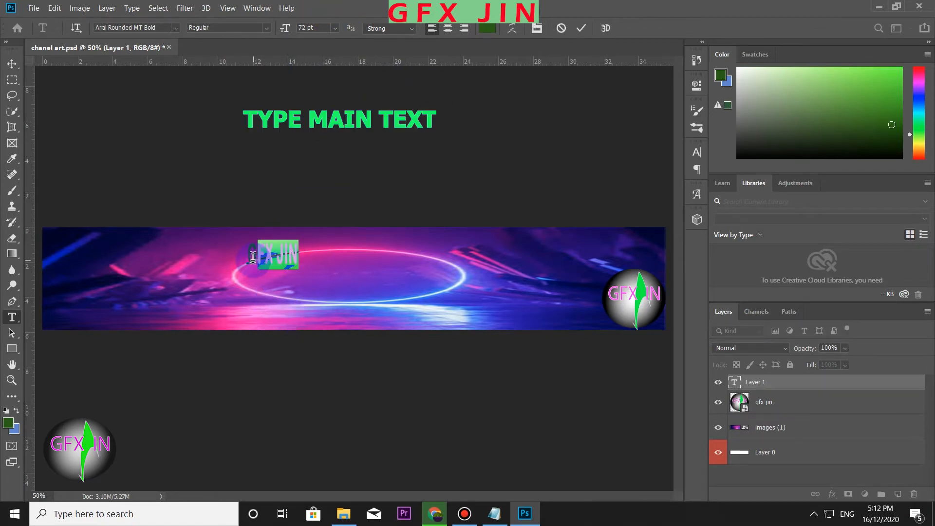
{"action": "left_click", "coordinate": [697, 194]}
{"action": "left_click", "coordinate": [175, 29]}
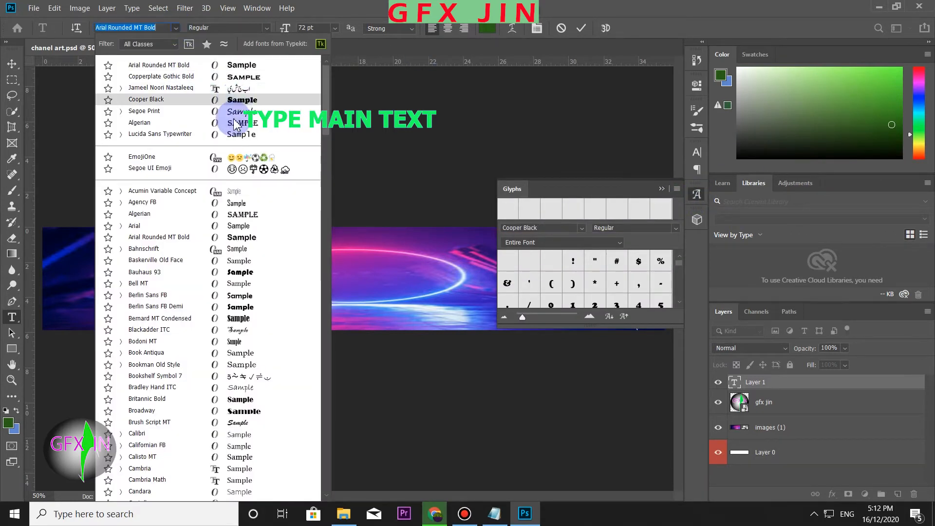
{"action": "left_click", "coordinate": [240, 272]}
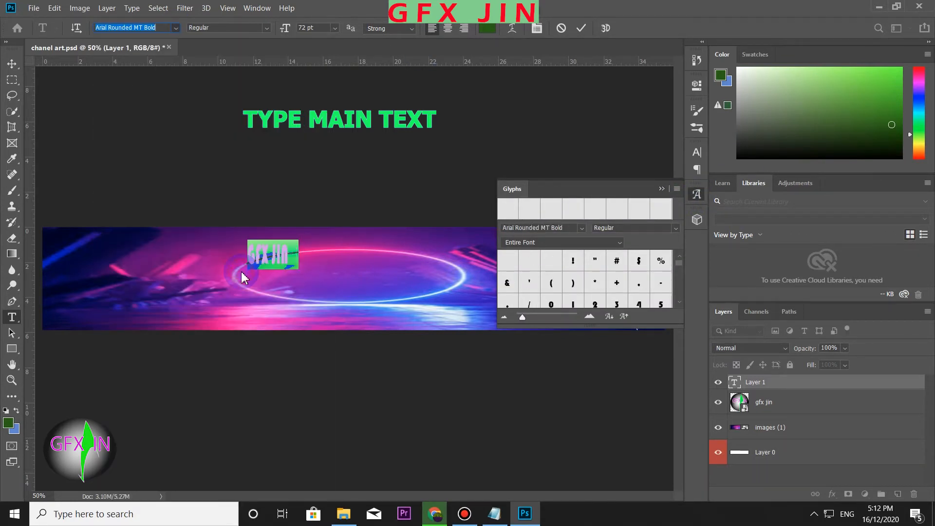
{"action": "left_click", "coordinate": [692, 196]}
{"action": "left_click", "coordinate": [696, 155]}
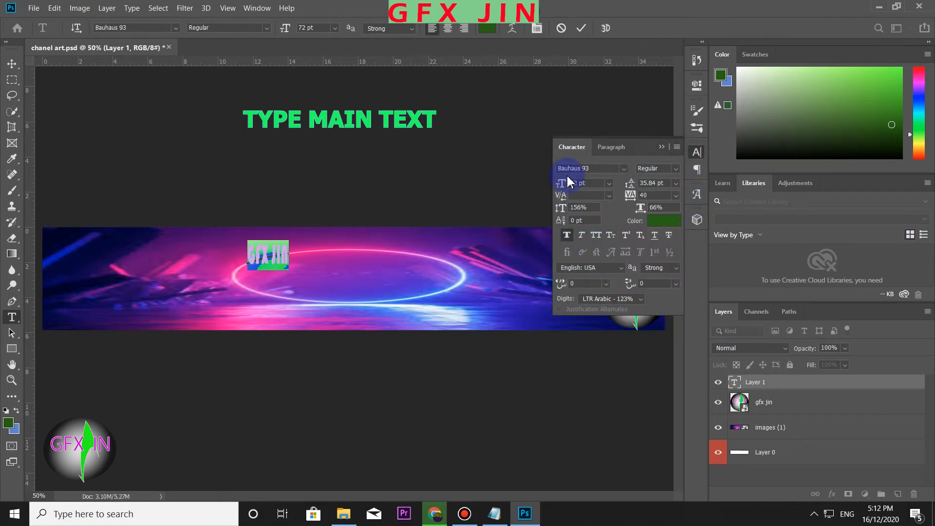
{"action": "left_click_drag", "start_coordinate": [564, 189], "coordinate": [655, 197]}
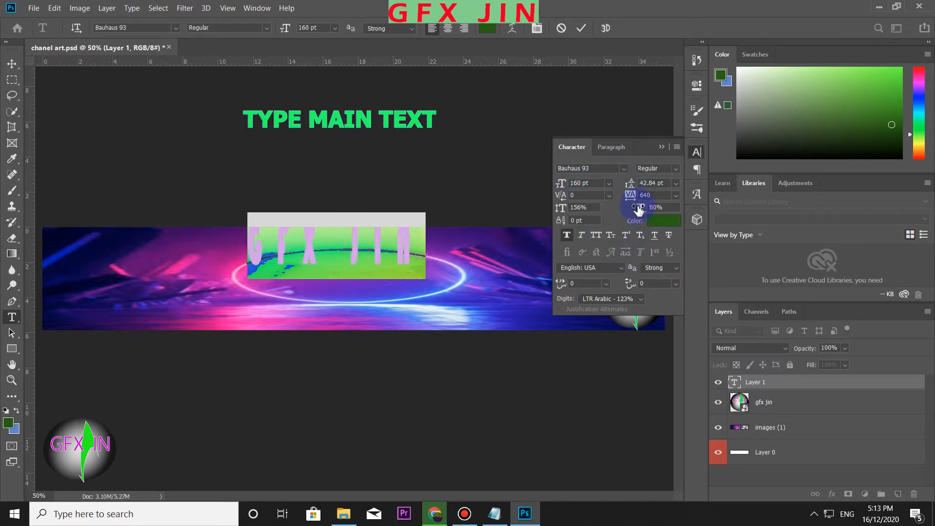
Color the GFX JIN text bright yellow (#f6ee10) and finish editing it.
{"action": "left_click", "coordinate": [662, 220]}
{"action": "left_click_drag", "start_coordinate": [792, 235], "coordinate": [782, 221]}
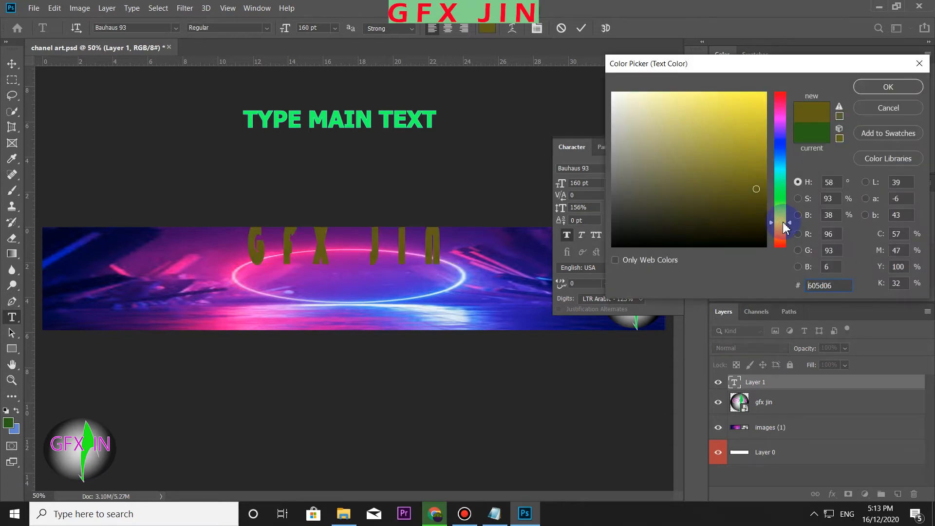
{"action": "left_click", "coordinate": [757, 97]}
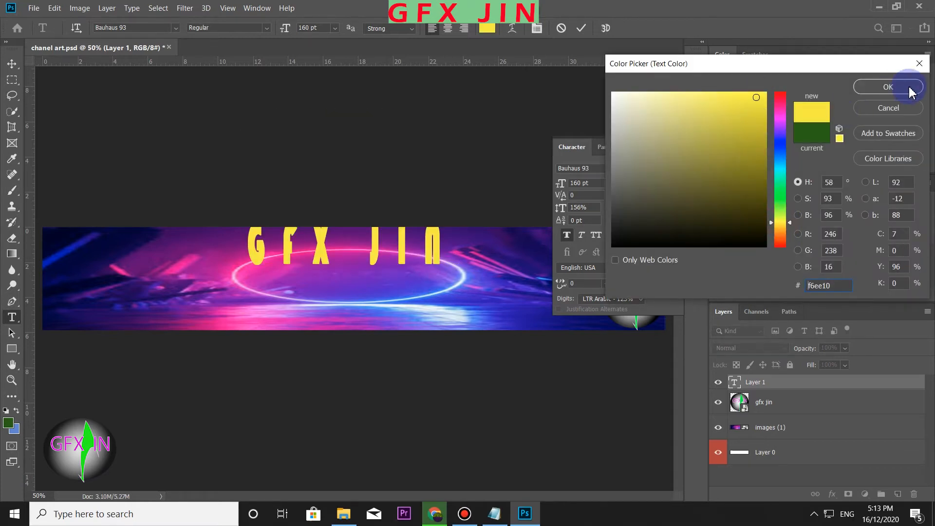
{"action": "left_click", "coordinate": [889, 88]}
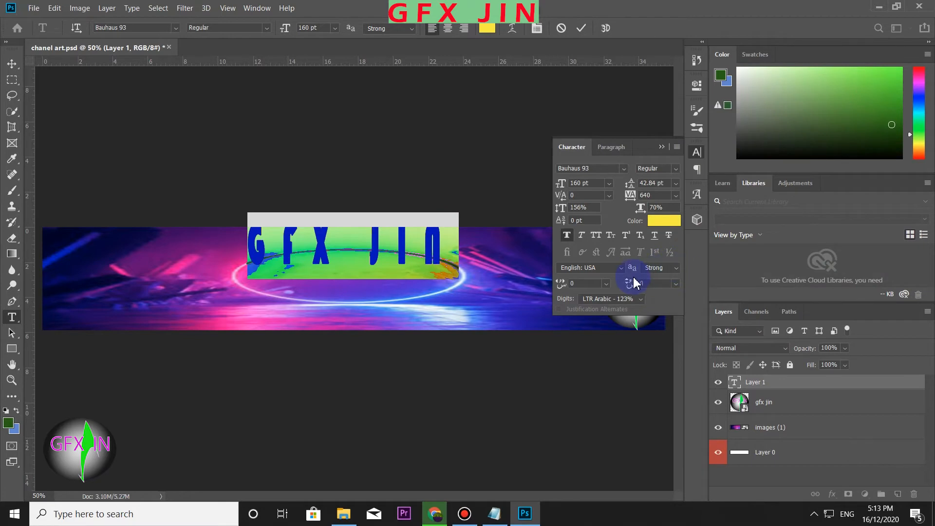
{"action": "left_click", "coordinate": [581, 29]}
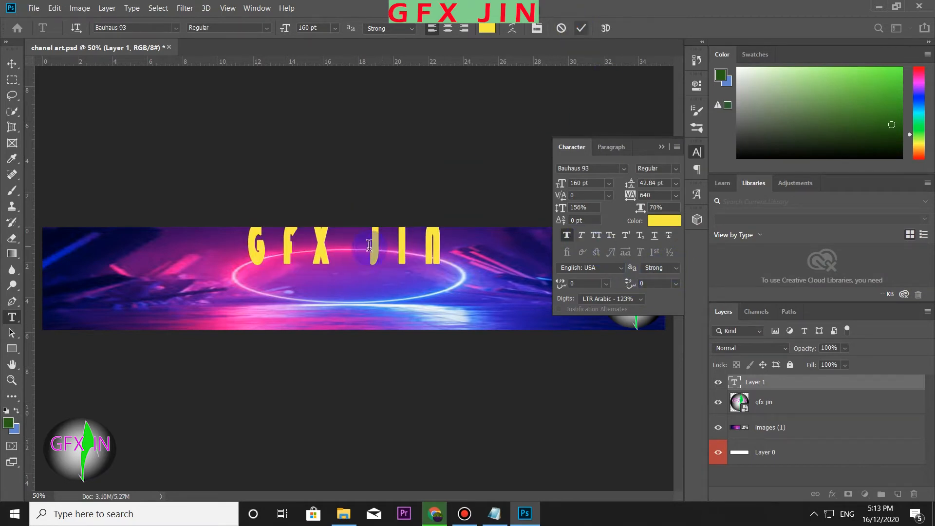
Move the GFX JIN text down over the middle of the neon ring and keep its layer selected.
{"action": "key", "text": "v"}
{"action": "left_click_drag", "start_coordinate": [323, 251], "coordinate": [292, 282]}
{"action": "left_click_drag", "start_coordinate": [392, 283], "coordinate": [416, 287]}
{"action": "left_click", "coordinate": [775, 385]}
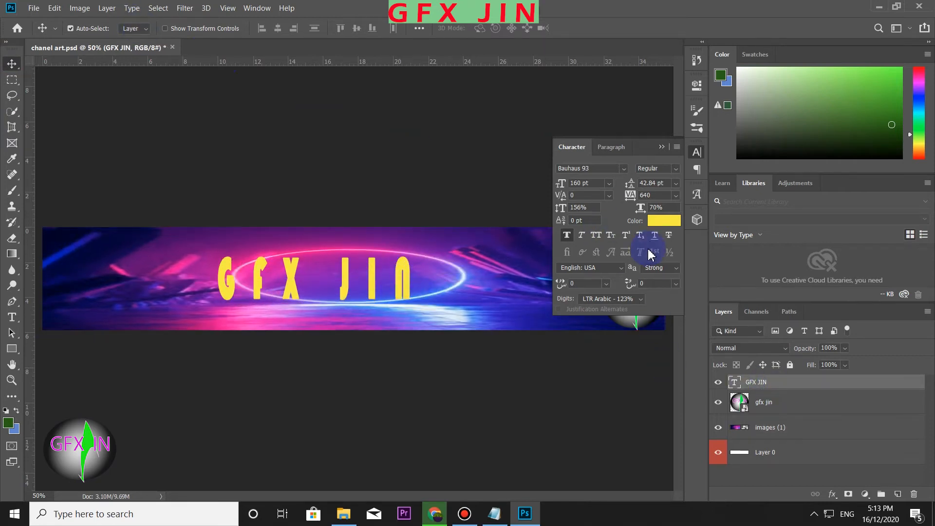
Preview several fonts on the GFX JIN text and apply Agency FB.
{"action": "left_click", "coordinate": [625, 169]}
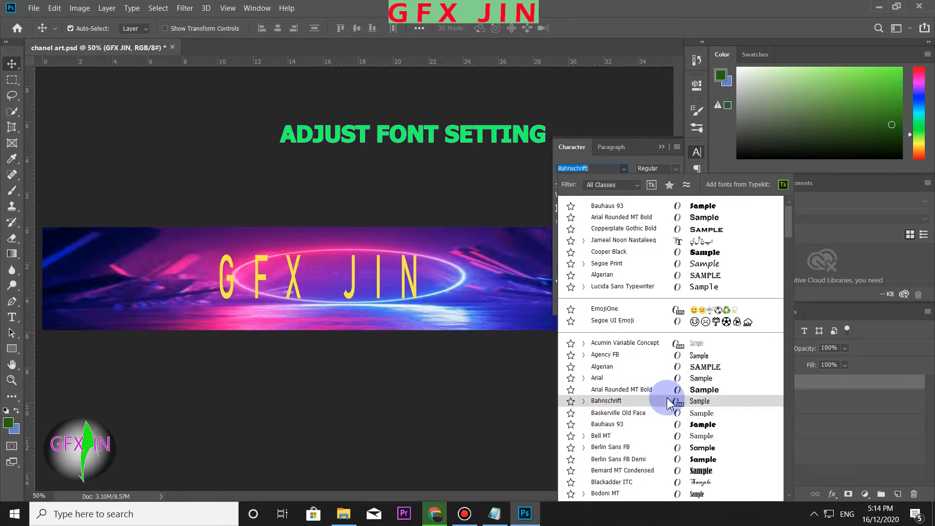
{"action": "scroll", "coordinate": [679, 468], "scroll_direction": "down", "scroll_amount": 3}
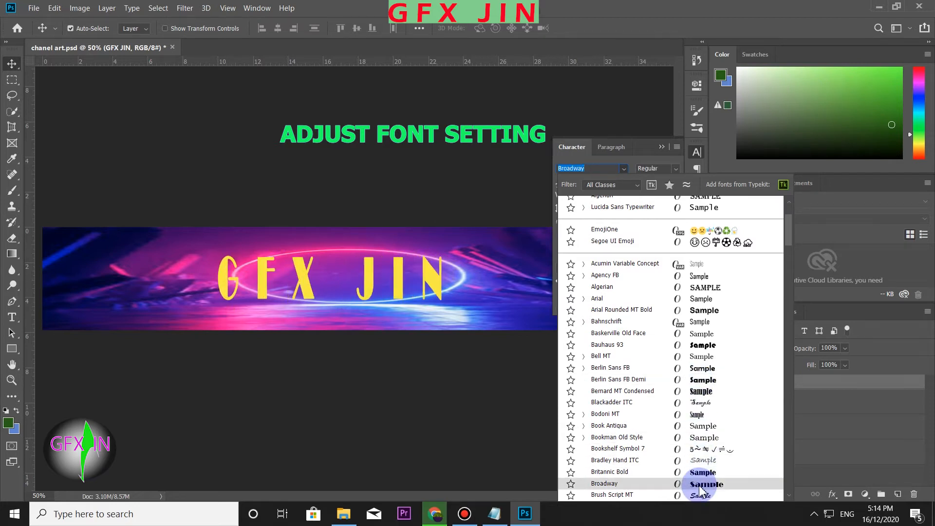
{"action": "scroll", "coordinate": [699, 473], "scroll_direction": "down", "scroll_amount": 8}
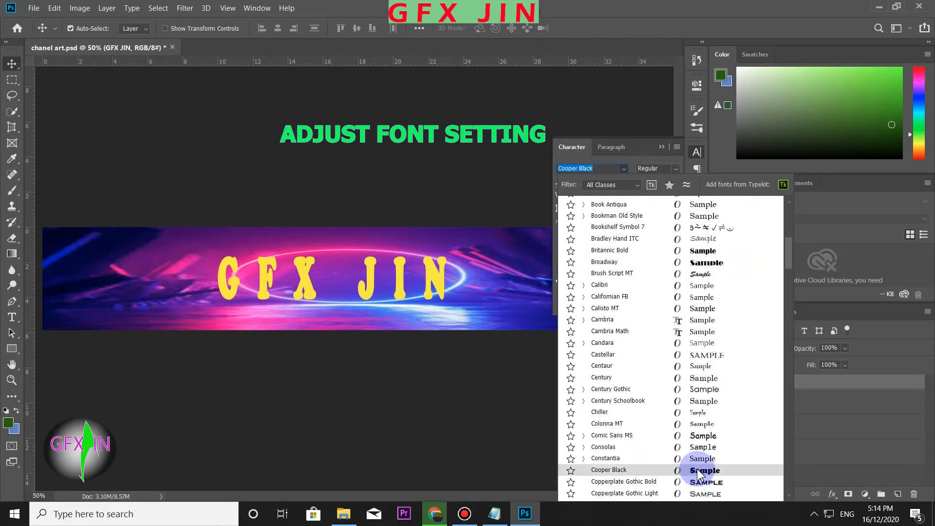
{"action": "scroll", "coordinate": [697, 475], "scroll_direction": "up", "scroll_amount": 15}
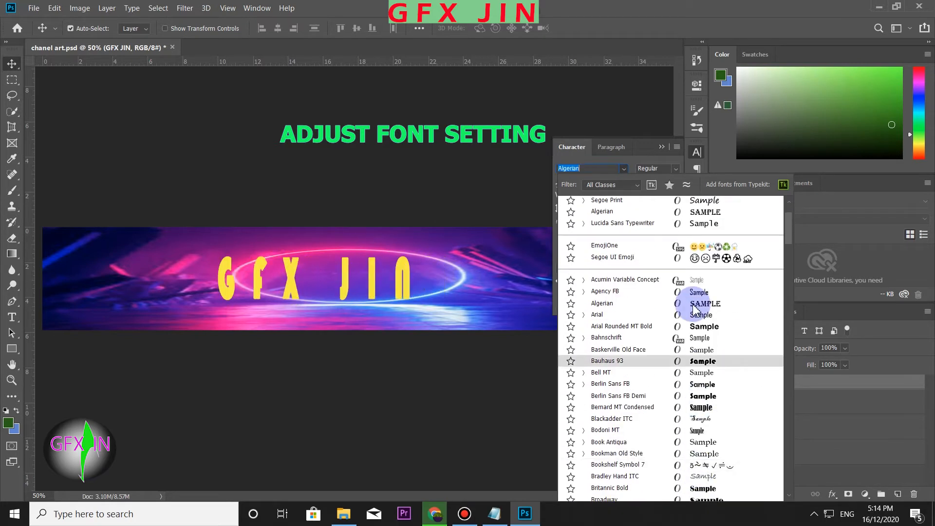
{"action": "left_click", "coordinate": [703, 298]}
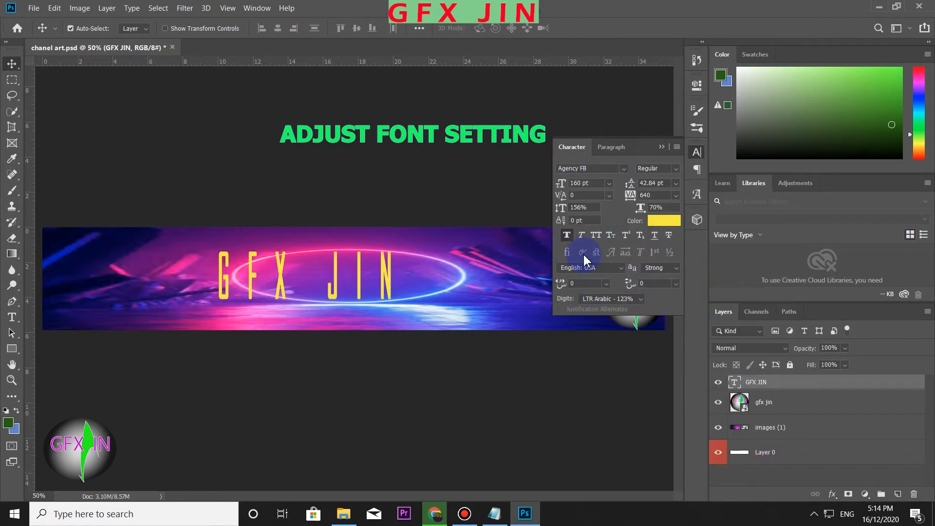
{"action": "left_click", "coordinate": [621, 267]}
{"action": "left_click", "coordinate": [623, 272]}
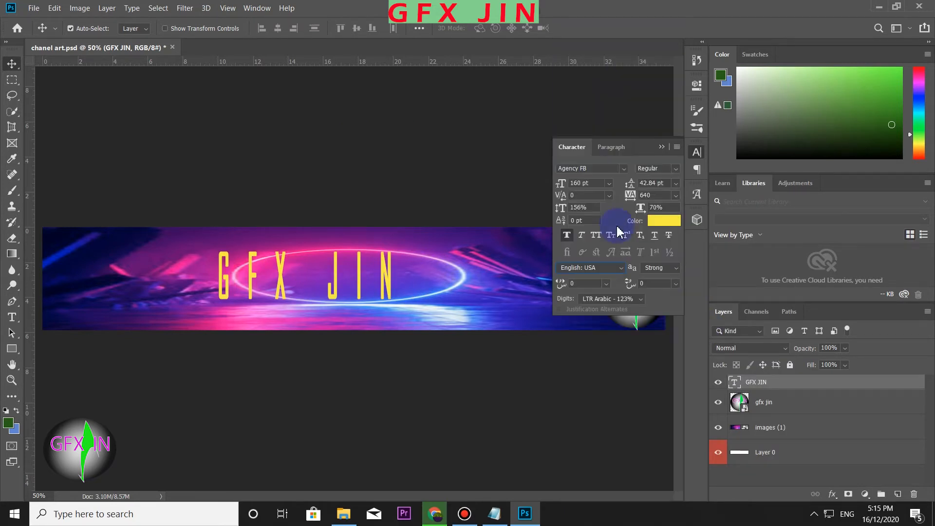
Change the font of the GFX JIN text to Cooper Black.
{"action": "left_click", "coordinate": [624, 168]}
{"action": "scroll", "coordinate": [704, 439], "scroll_direction": "down", "scroll_amount": 5}
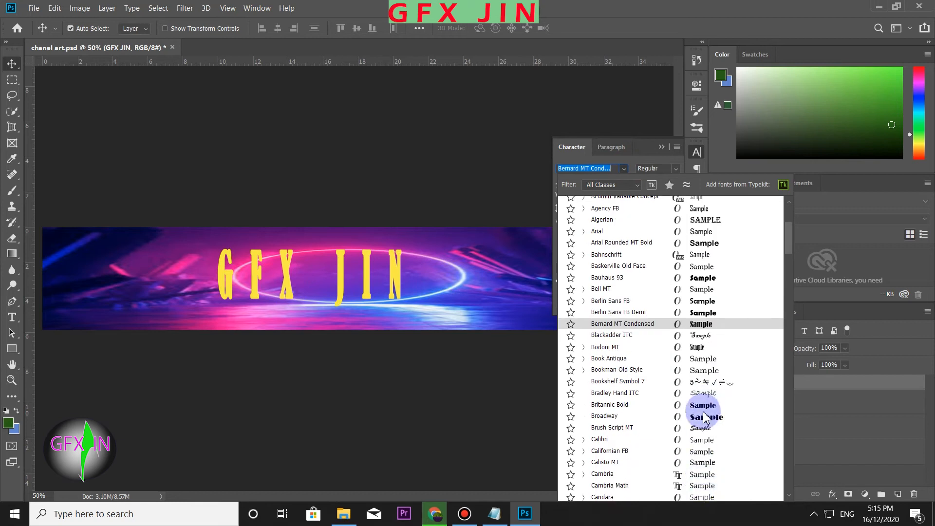
{"action": "scroll", "coordinate": [707, 405], "scroll_direction": "down", "scroll_amount": 7}
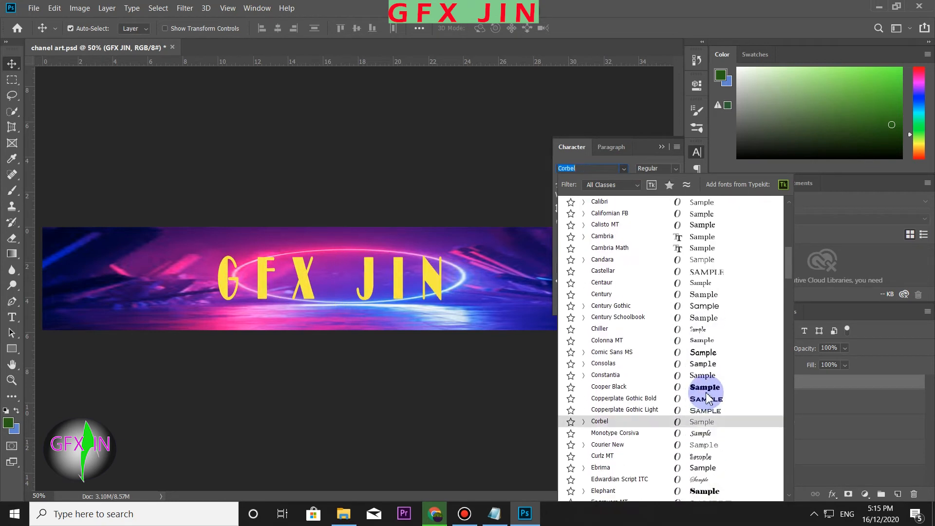
{"action": "left_click", "coordinate": [706, 387]}
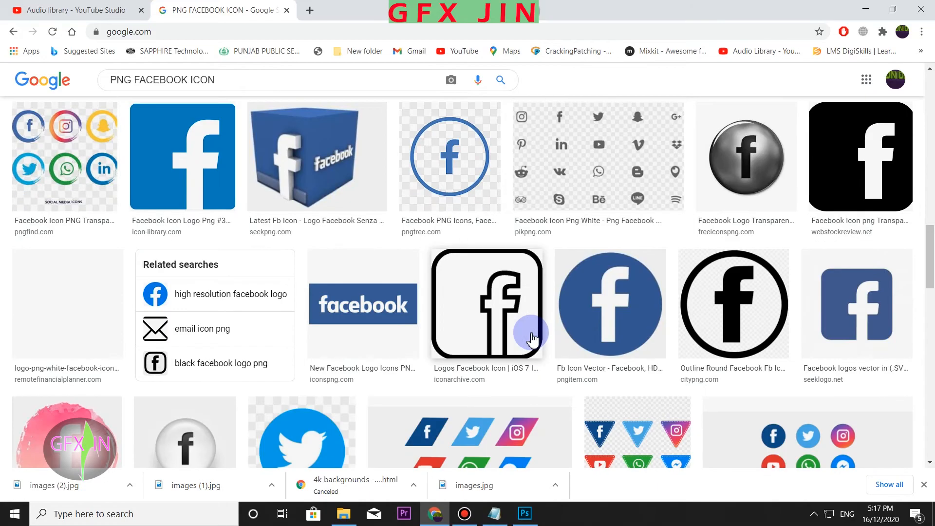
Save the blue 3D Facebook cube picture from the Google image results as images (3).
{"action": "right_click", "coordinate": [336, 167]}
{"action": "left_click", "coordinate": [372, 305]}
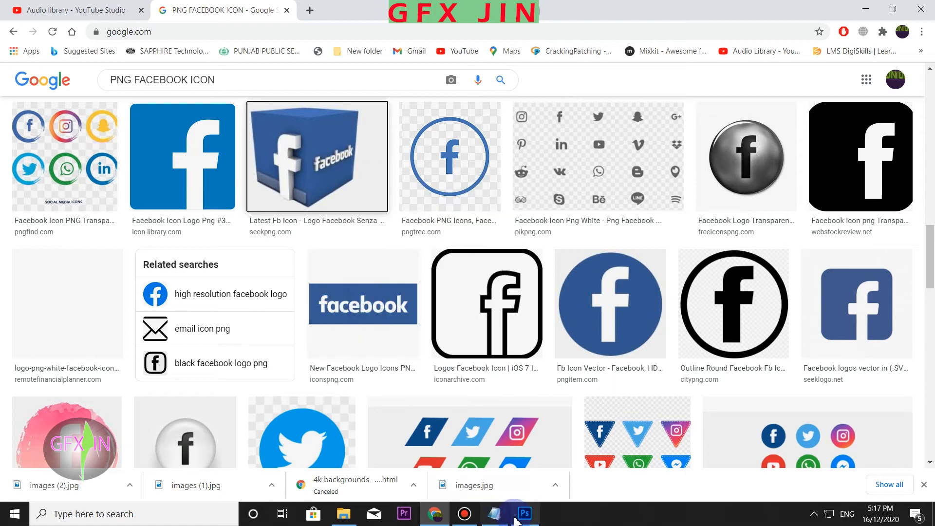
{"action": "right_click", "coordinate": [335, 190]}
{"action": "left_click", "coordinate": [361, 317]}
{"action": "left_click", "coordinate": [560, 452]}
Search Google Images for "insta gram png logo" and save the rounded-square Instagram logo to the desktop as gfgg.
{"action": "scroll", "coordinate": [390, 263], "scroll_direction": "up", "scroll_amount": 5}
{"action": "left_click_drag", "start_coordinate": [227, 79], "coordinate": [113, 84]}
{"action": "type", "text": "insta gram png logo"}
{"action": "key", "text": "Return"}
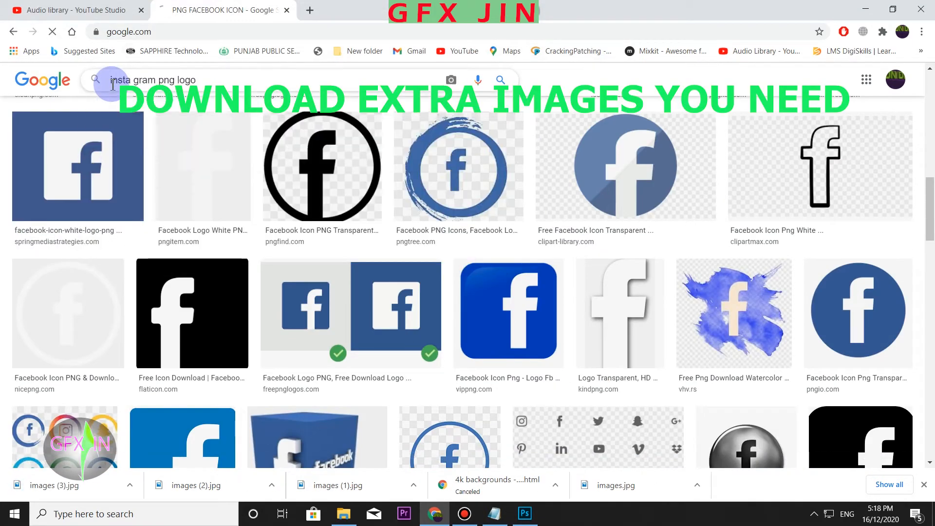
{"action": "scroll", "coordinate": [501, 338], "scroll_direction": "down", "scroll_amount": 3}
{"action": "right_click", "coordinate": [199, 252]}
{"action": "left_click", "coordinate": [240, 381]}
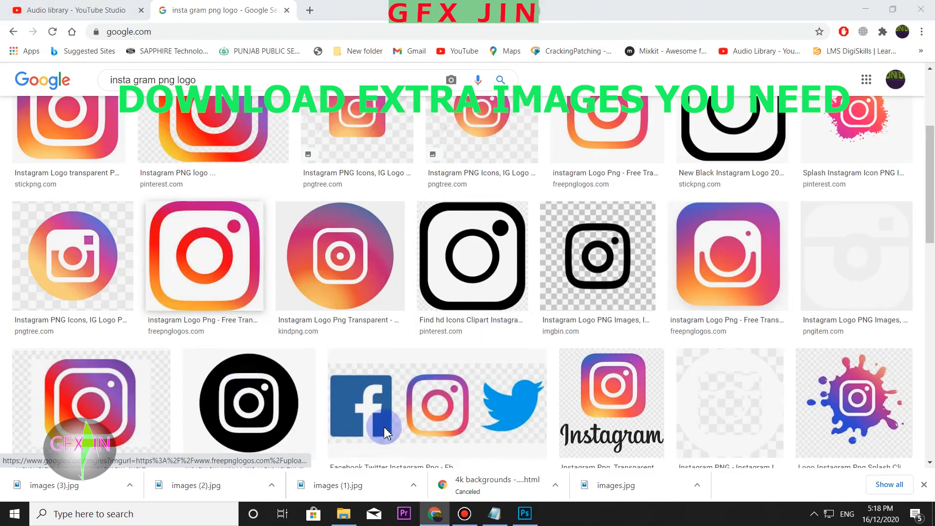
{"action": "type", "text": "dfgs"}
{"action": "left_click", "coordinate": [51, 95]}
{"action": "left_click", "coordinate": [531, 452]}
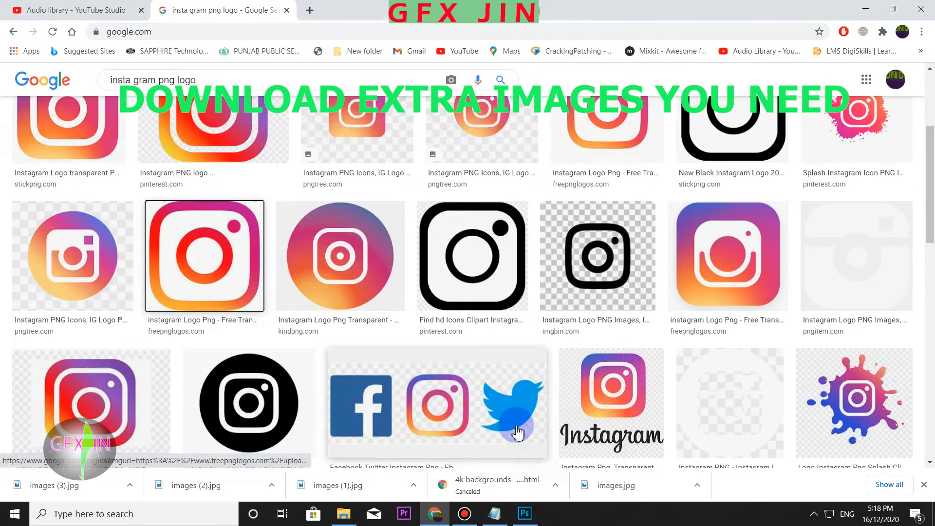
Search Google Images for "lindin png logo" and save the glossy 3D LinkedIn icon as images (4).
{"action": "left_click_drag", "start_coordinate": [149, 80], "coordinate": [109, 80]}
{"action": "type", "text": "lindin"}
{"action": "key", "text": "Return"}
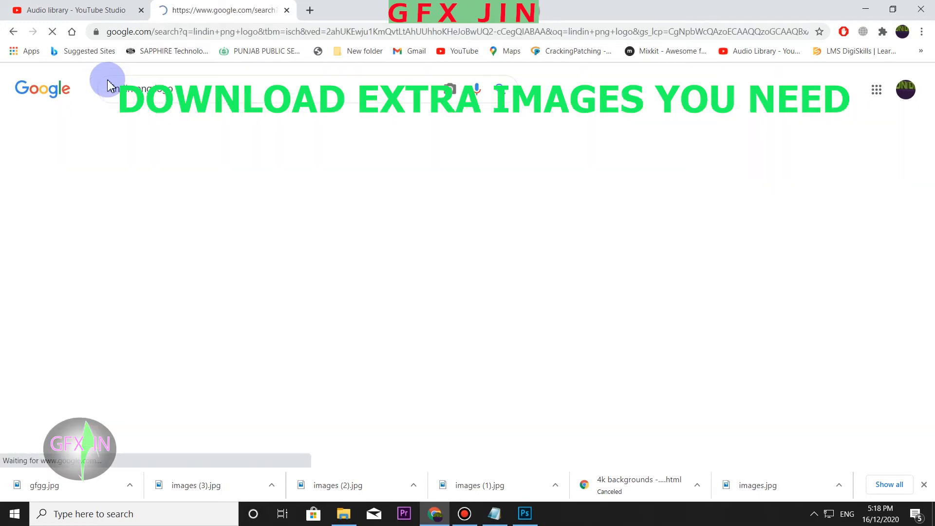
{"action": "scroll", "coordinate": [323, 262], "scroll_direction": "down", "scroll_amount": 4}
{"action": "right_click", "coordinate": [383, 289]}
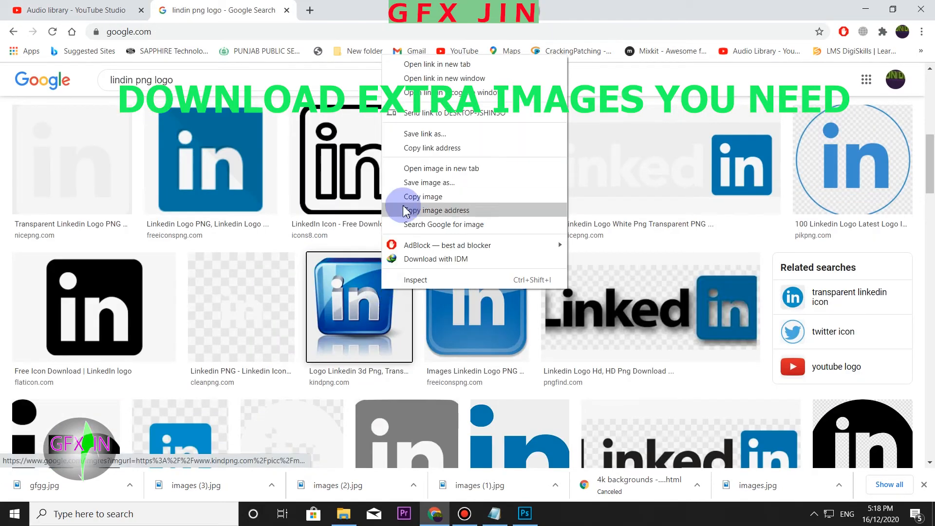
{"action": "left_click", "coordinate": [428, 182]}
{"action": "left_click", "coordinate": [540, 451]}
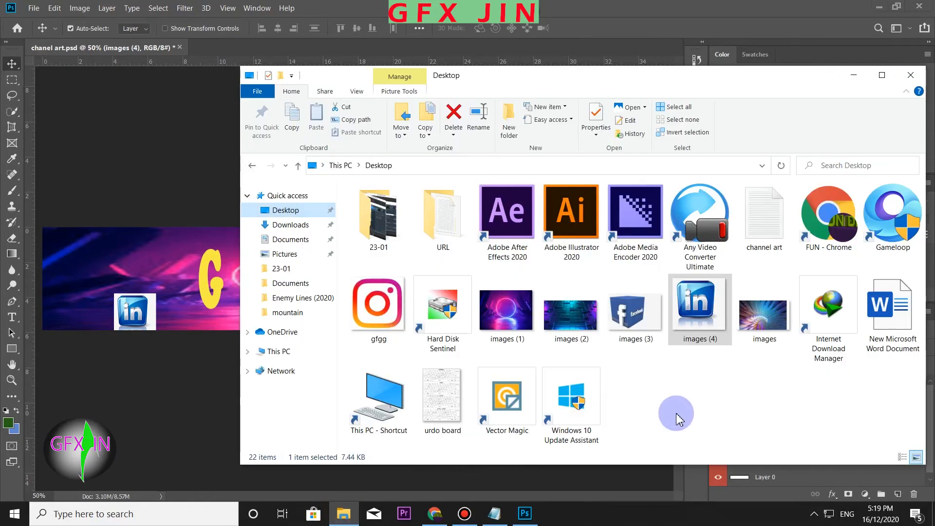
Place the Facebook picture images (3) in the banner's lower-left corner, beside the LinkedIn icon.
{"action": "left_click", "coordinate": [78, 326]}
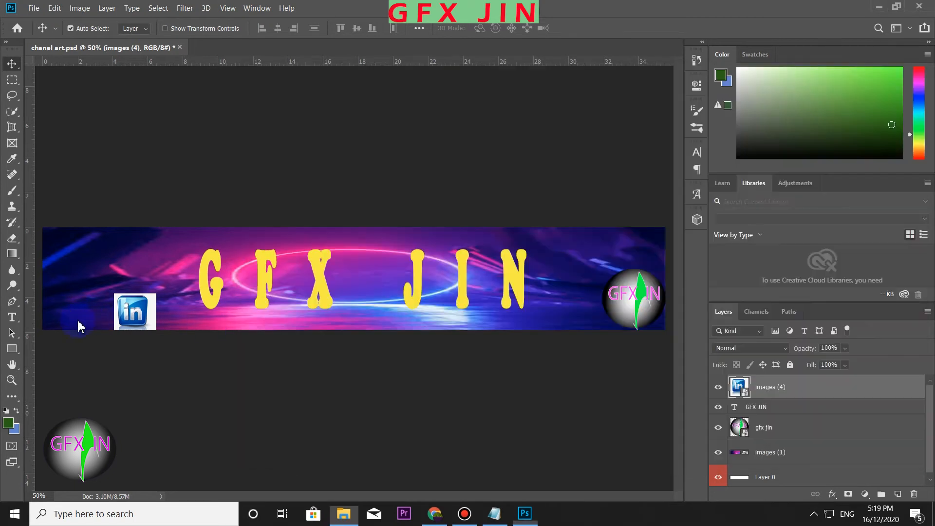
{"action": "left_click_drag", "start_coordinate": [377, 279], "coordinate": [88, 293]}
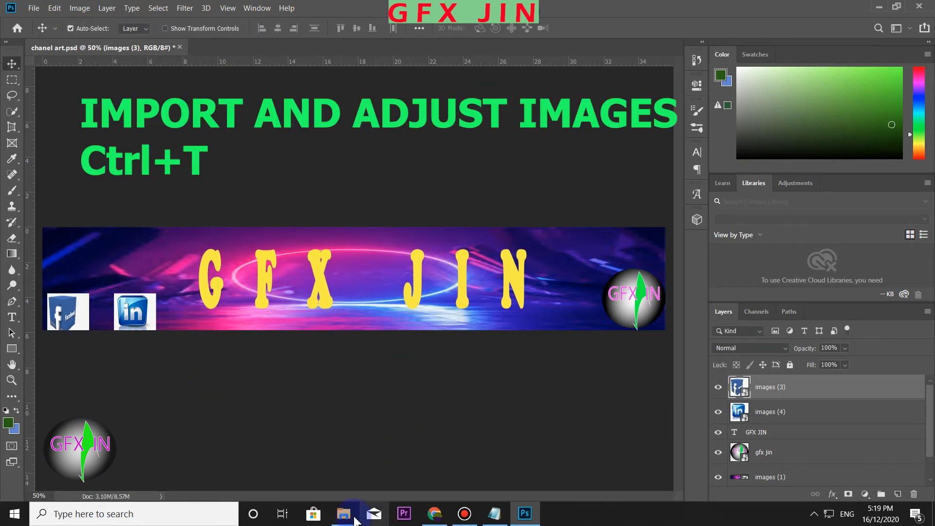
Place the Instagram picture gfgg in the banner's lower-left area, scaled down to match and lined up beside the LinkedIn icon.
{"action": "left_click", "coordinate": [351, 511]}
{"action": "left_click", "coordinate": [731, 414]}
{"action": "left_click_drag", "start_coordinate": [363, 335], "coordinate": [163, 289]}
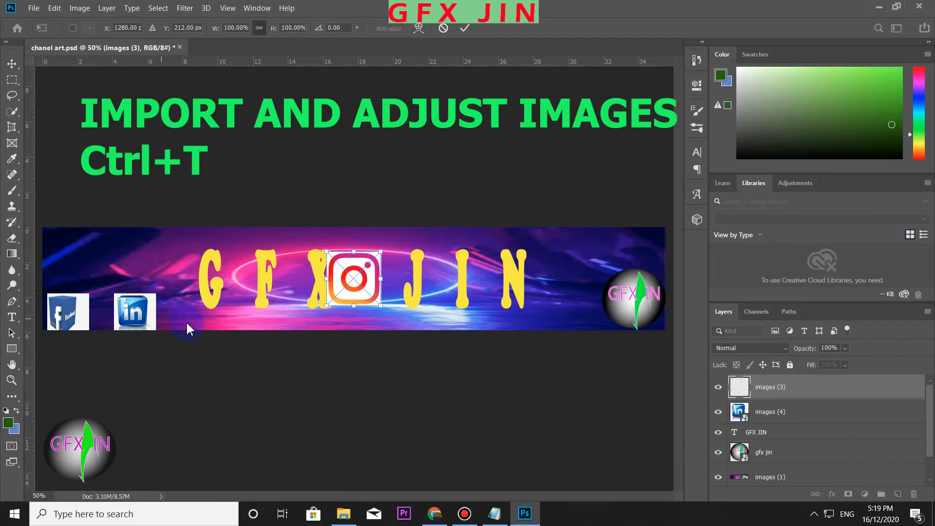
{"action": "left_click_drag", "start_coordinate": [381, 251], "coordinate": [198, 311]}
{"action": "left_click_drag", "start_coordinate": [139, 313], "coordinate": [294, 257]}
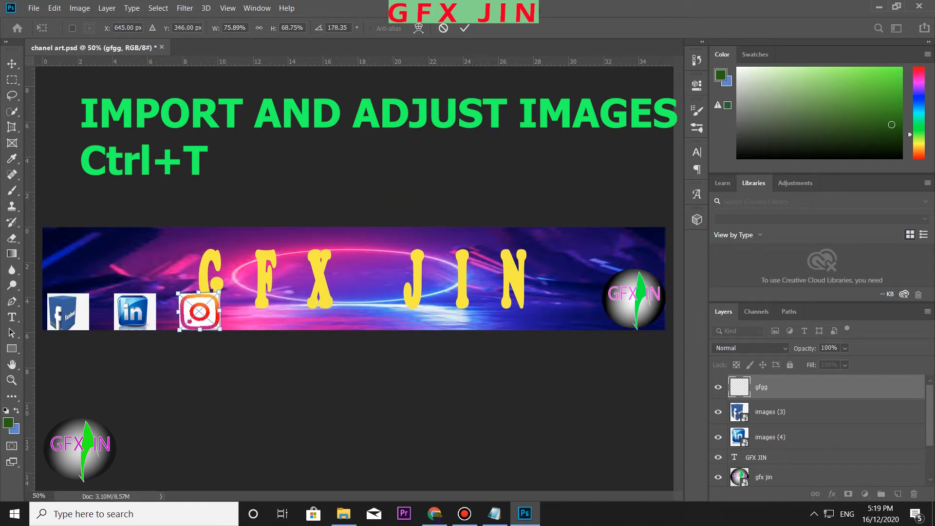
{"action": "left_click", "coordinate": [465, 28]}
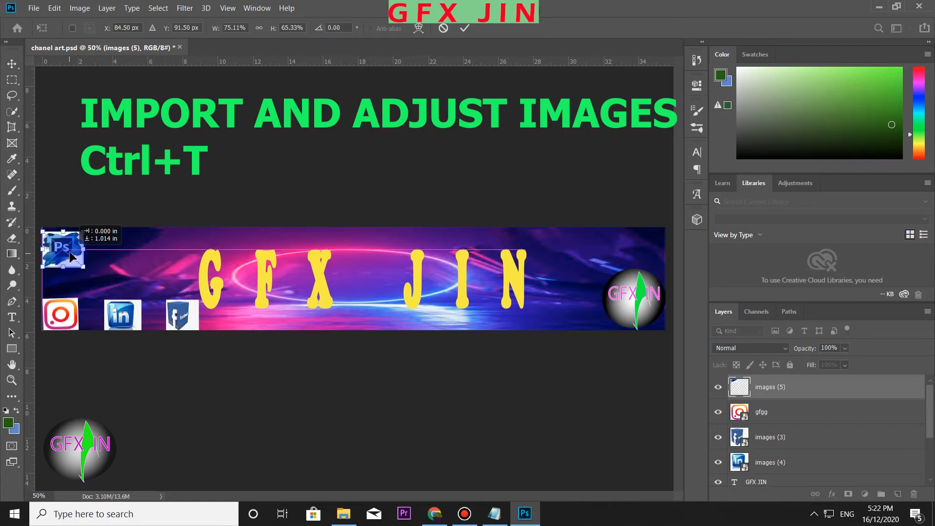
Finish placing the Photoshop icon images (5) in the banner's upper-left corner and add the After Effects icon download (1), scaled down, beside it.
{"action": "left_click", "coordinate": [476, 30]}
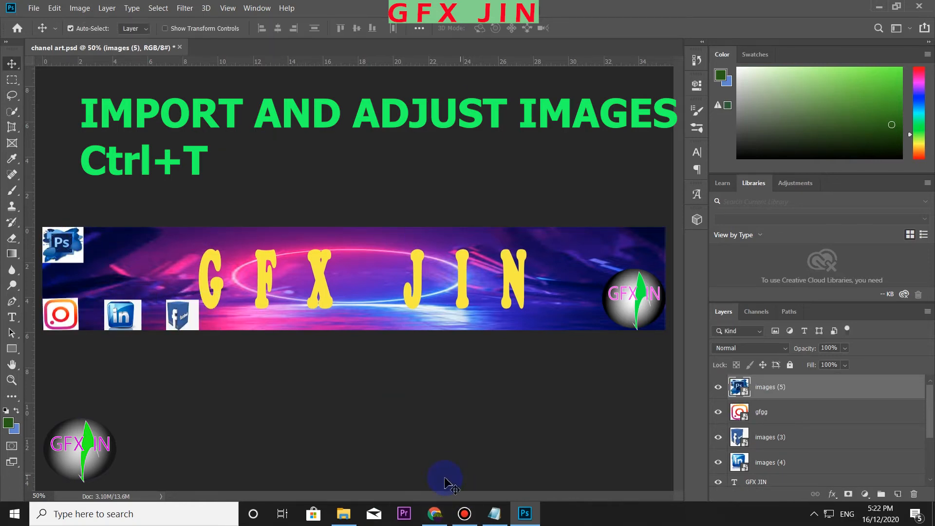
{"action": "left_click", "coordinate": [344, 514]}
{"action": "left_click_drag", "start_coordinate": [363, 313], "coordinate": [167, 262]}
{"action": "left_click_drag", "start_coordinate": [367, 294], "coordinate": [127, 266]}
{"action": "left_click_drag", "start_coordinate": [140, 222], "coordinate": [110, 255]}
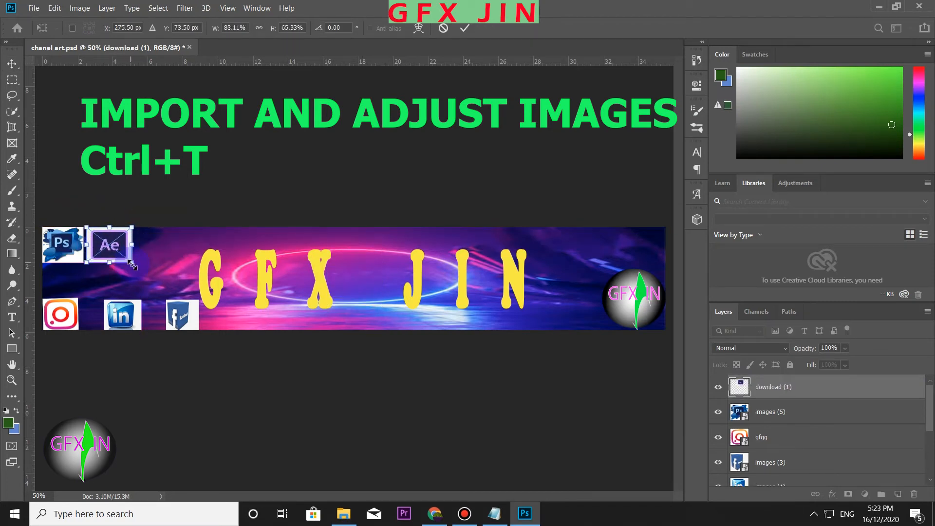
{"action": "left_click", "coordinate": [465, 28]}
Place the Premiere Pro picture download at the banner's upper edge, scaled down to sit beside the After Effects icon.
{"action": "left_click", "coordinate": [344, 514]}
{"action": "scroll", "coordinate": [507, 360], "scroll_direction": "down", "scroll_amount": 3}
{"action": "scroll", "coordinate": [507, 360], "scroll_direction": "up", "scroll_amount": 3}
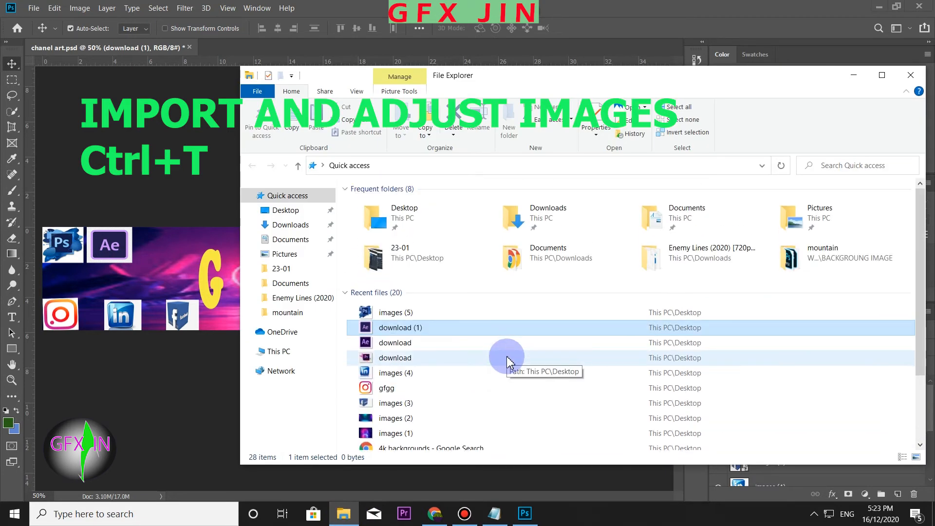
{"action": "left_click_drag", "start_coordinate": [404, 358], "coordinate": [173, 239]}
{"action": "left_click_drag", "start_coordinate": [363, 292], "coordinate": [190, 259]}
{"action": "left_click_drag", "start_coordinate": [213, 220], "coordinate": [169, 249]}
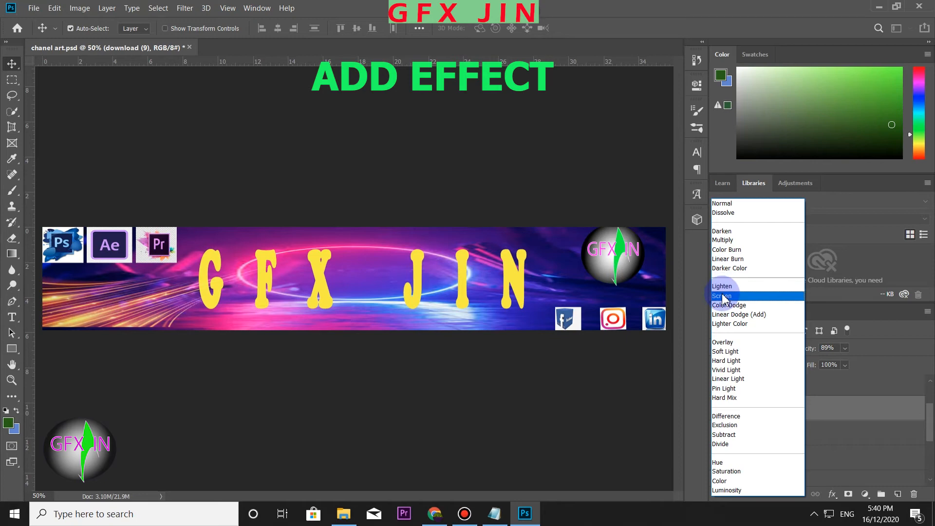
Set the blending mode of the light-streak layer download (9) to Screen.
{"action": "left_click", "coordinate": [723, 296]}
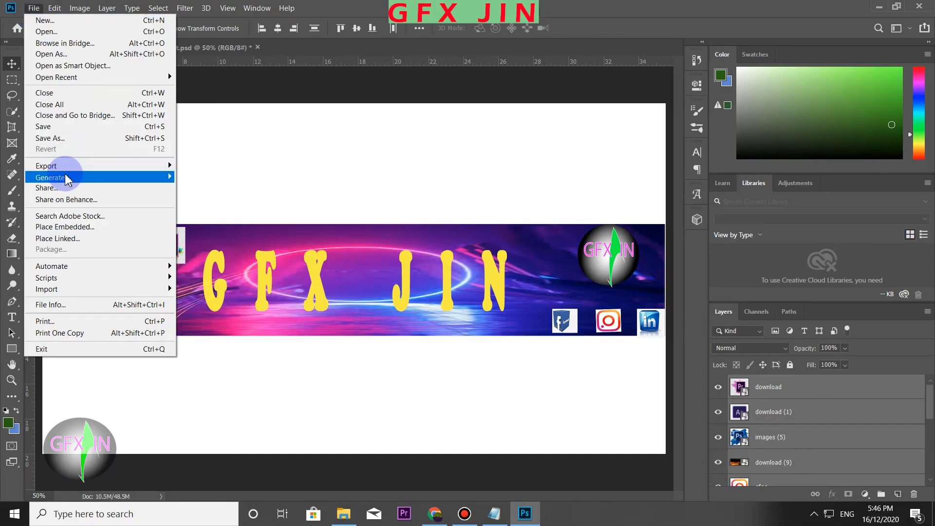
Export the finished channel art as a PNG at 2560 x 1440 px and 100% scale.
{"action": "mouse_move", "coordinate": [63, 165]}
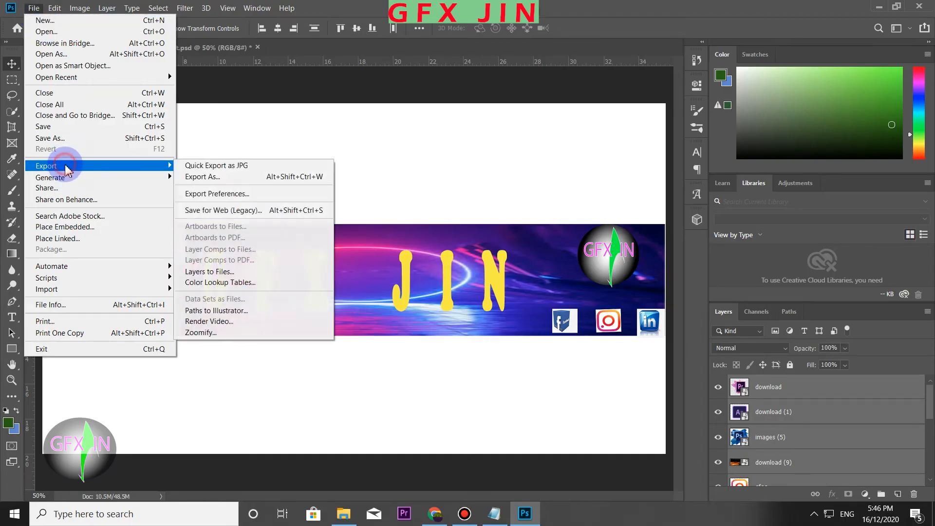
{"action": "left_click", "coordinate": [201, 177]}
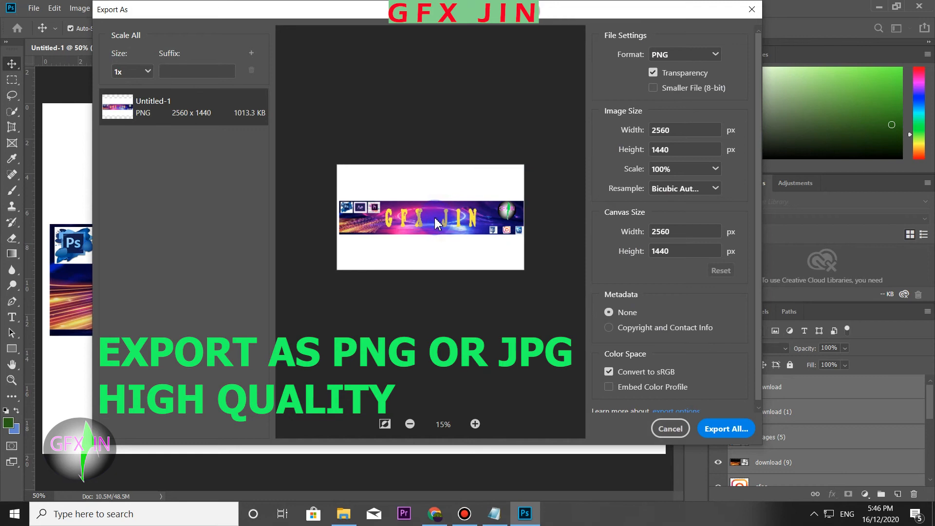
{"action": "left_click", "coordinate": [664, 131]}
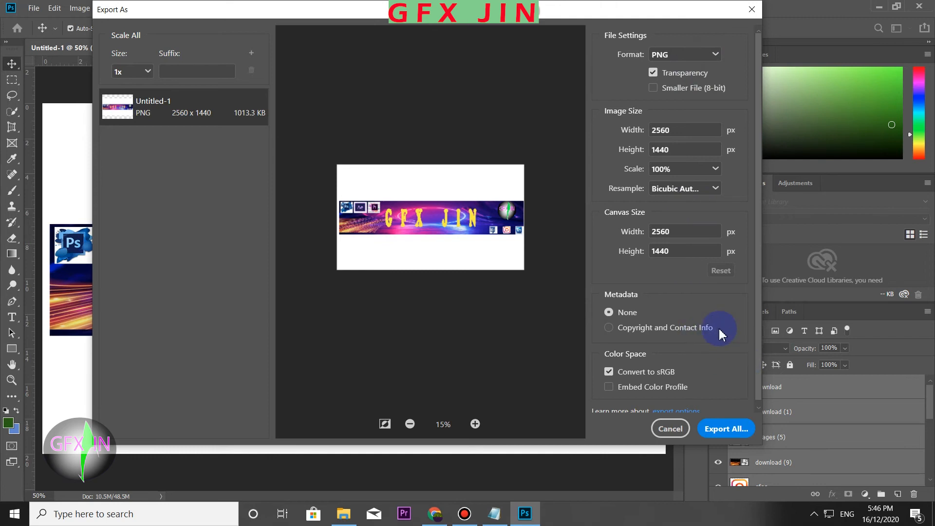
{"action": "scroll", "coordinate": [720, 334], "scroll_direction": "down", "scroll_amount": 1}
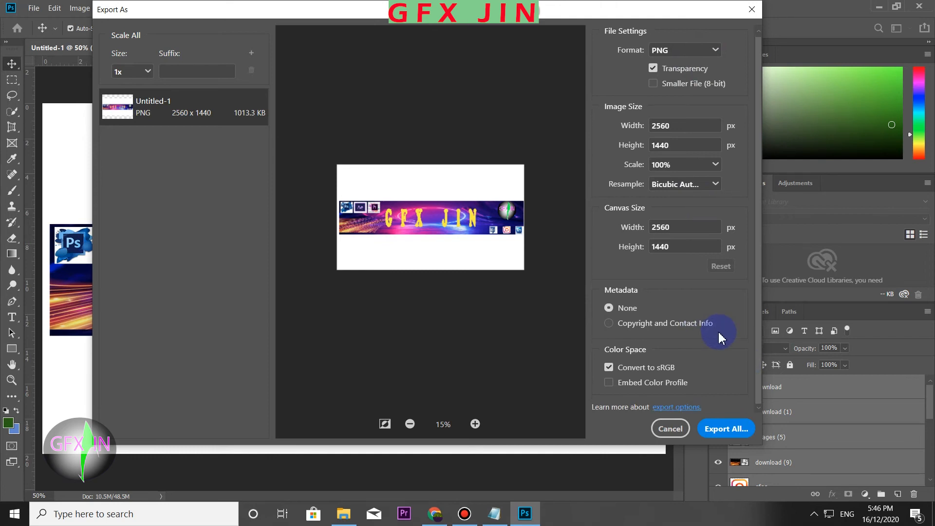
{"action": "left_click", "coordinate": [730, 431]}
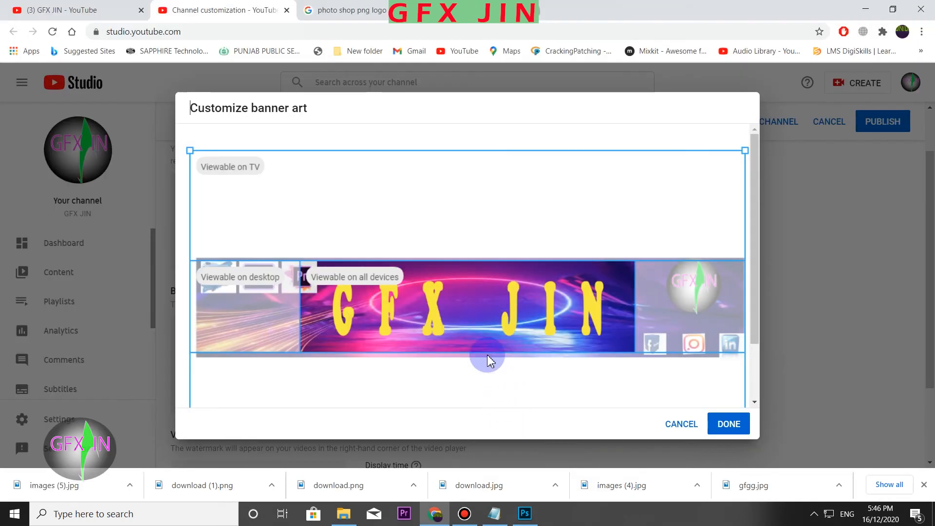
In YouTube Studio, check the uploaded banner's fit in the desktop and TV viewing areas and accept the banner crop.
{"action": "left_click_drag", "start_coordinate": [251, 315], "coordinate": [246, 277]}
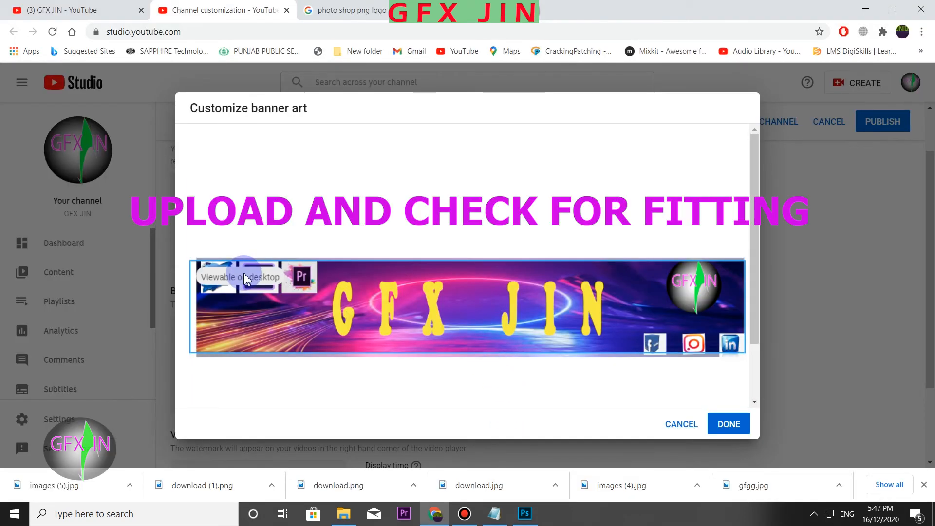
{"action": "left_click_drag", "start_coordinate": [242, 278], "coordinate": [235, 294]}
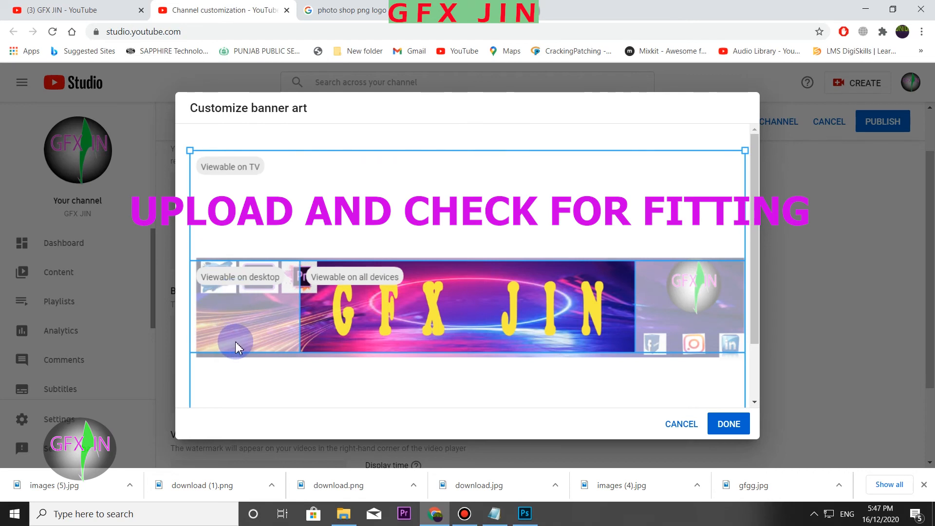
{"action": "left_click", "coordinate": [232, 169]}
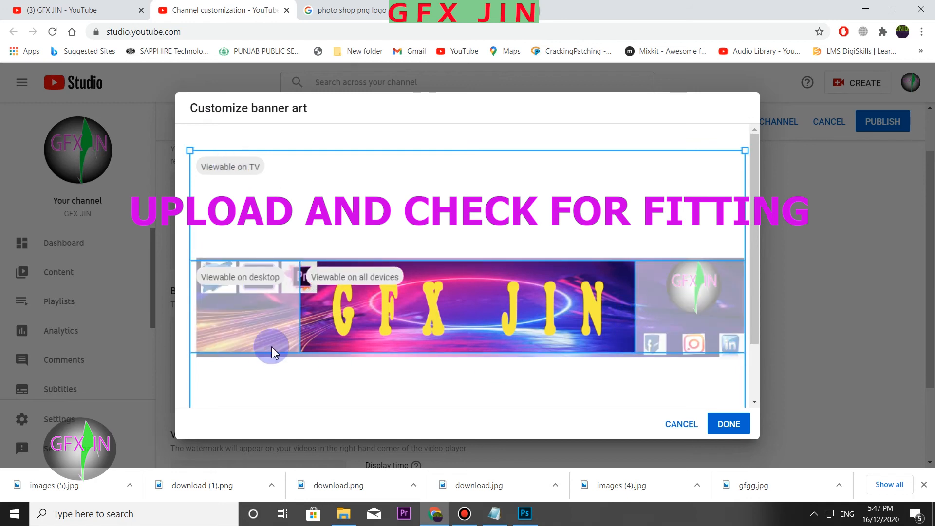
{"action": "left_click", "coordinate": [731, 425]}
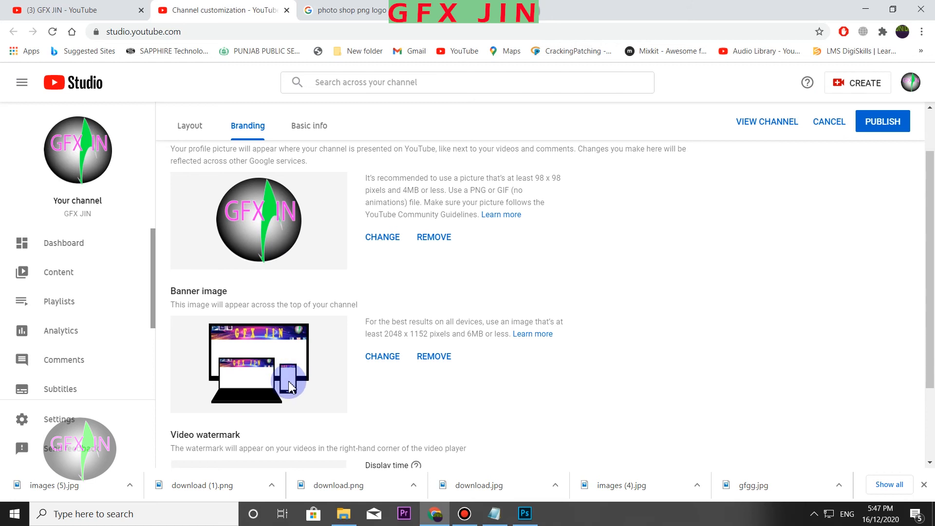
Review the GFX JIN channel page on YouTube, from the new banner down to the uploads and created playlists.
{"action": "scroll", "coordinate": [604, 319], "scroll_direction": "down", "scroll_amount": 1}
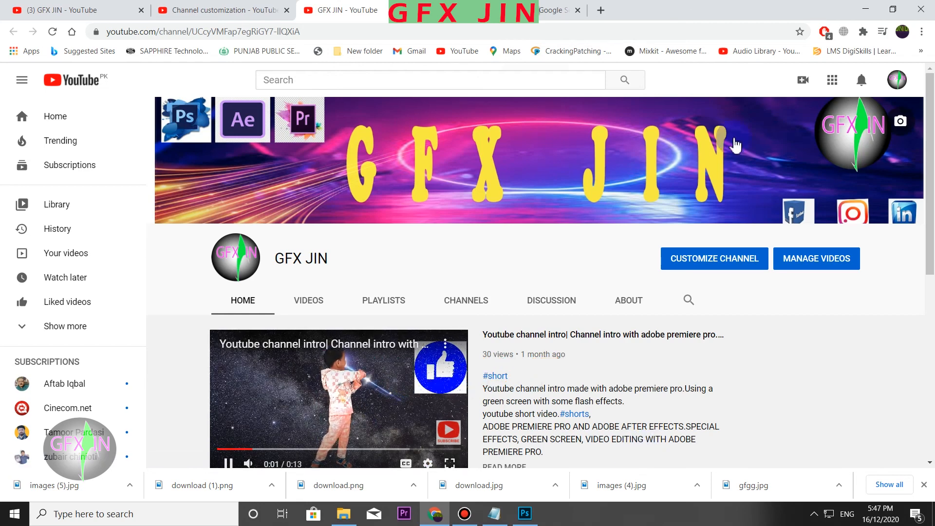
{"action": "scroll", "coordinate": [569, 307], "scroll_direction": "down", "scroll_amount": 5}
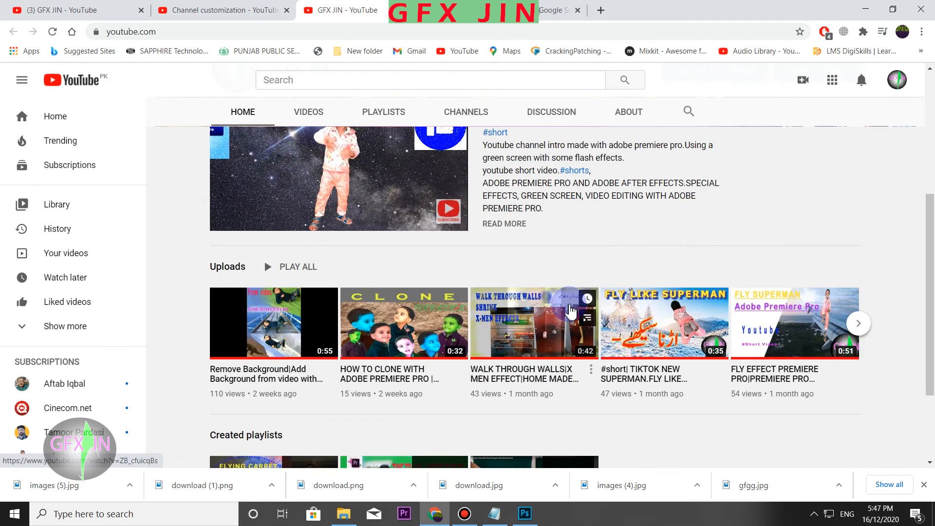
{"action": "scroll", "coordinate": [568, 309], "scroll_direction": "up", "scroll_amount": 6}
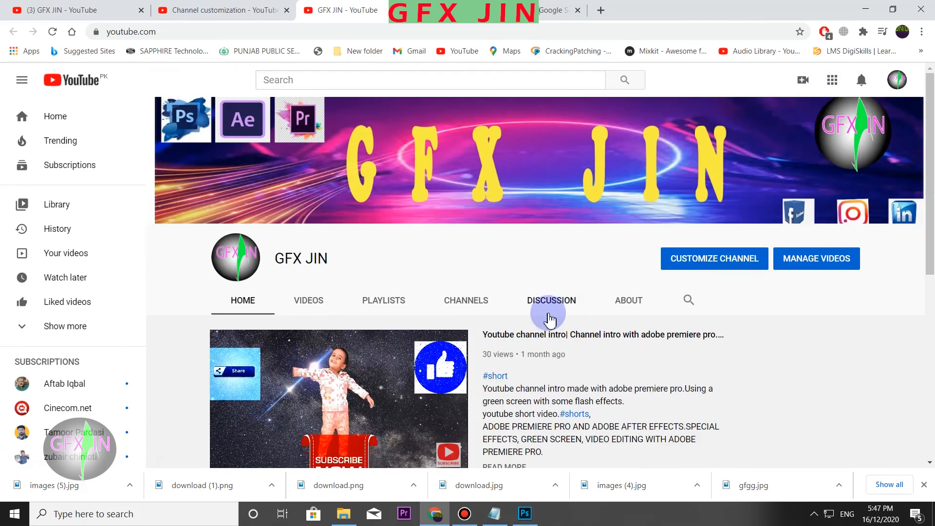
{"action": "scroll", "coordinate": [589, 265], "scroll_direction": "down", "scroll_amount": 7}
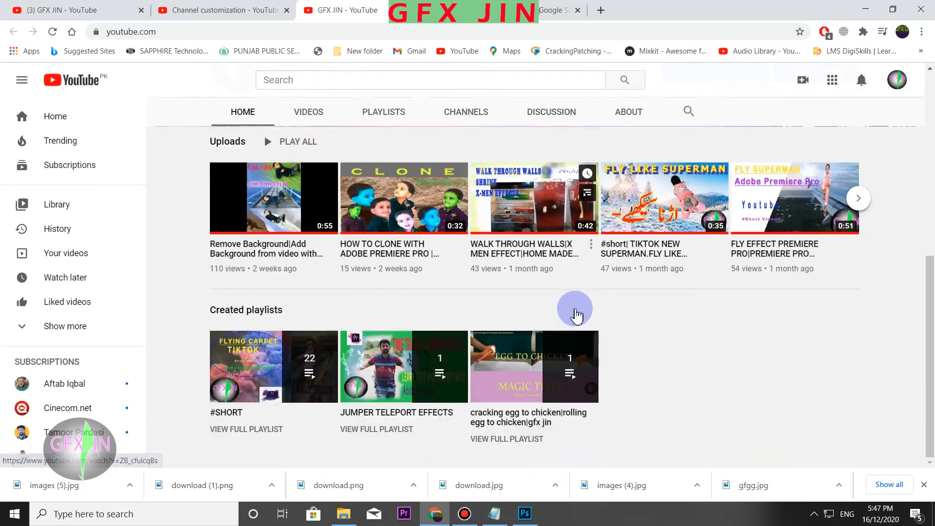